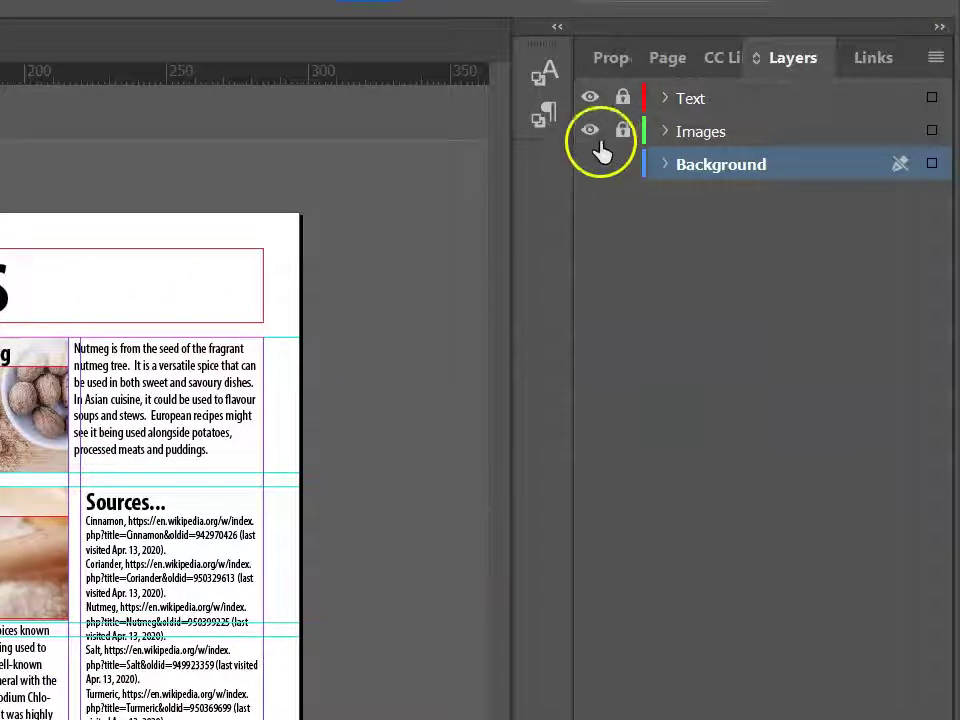
# Step: Make the Background layer visible so the burlap fabric texture appears behind the poster
pyautogui.click(590, 164)
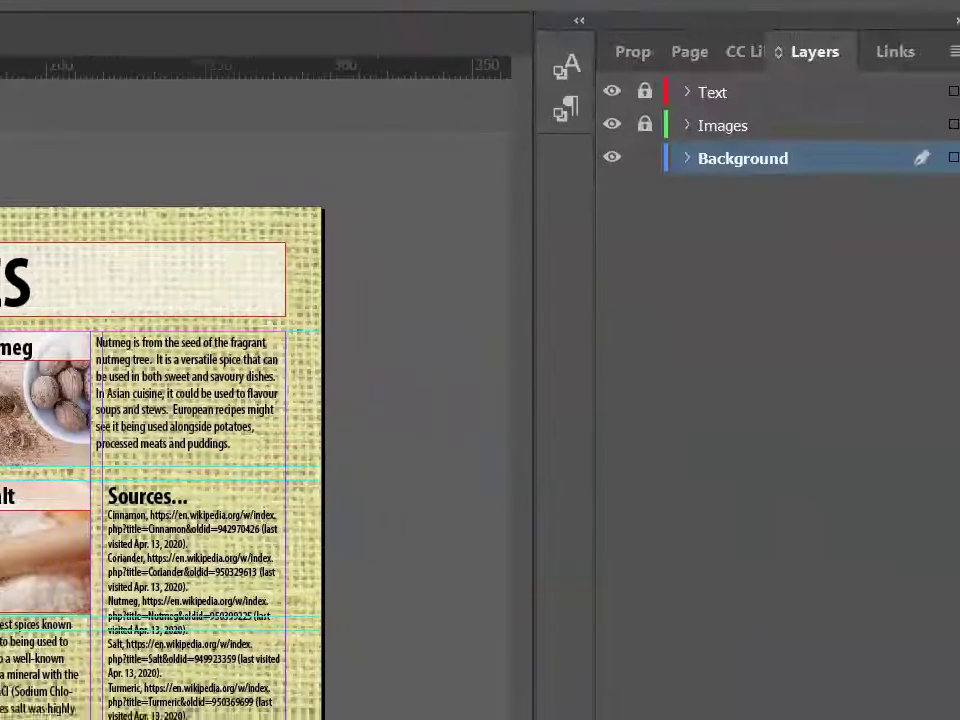
# Step: On the Background layer, draw a rectangle covering the Cinnamon panel, then select the background image frame
pyautogui.click(768, 155)
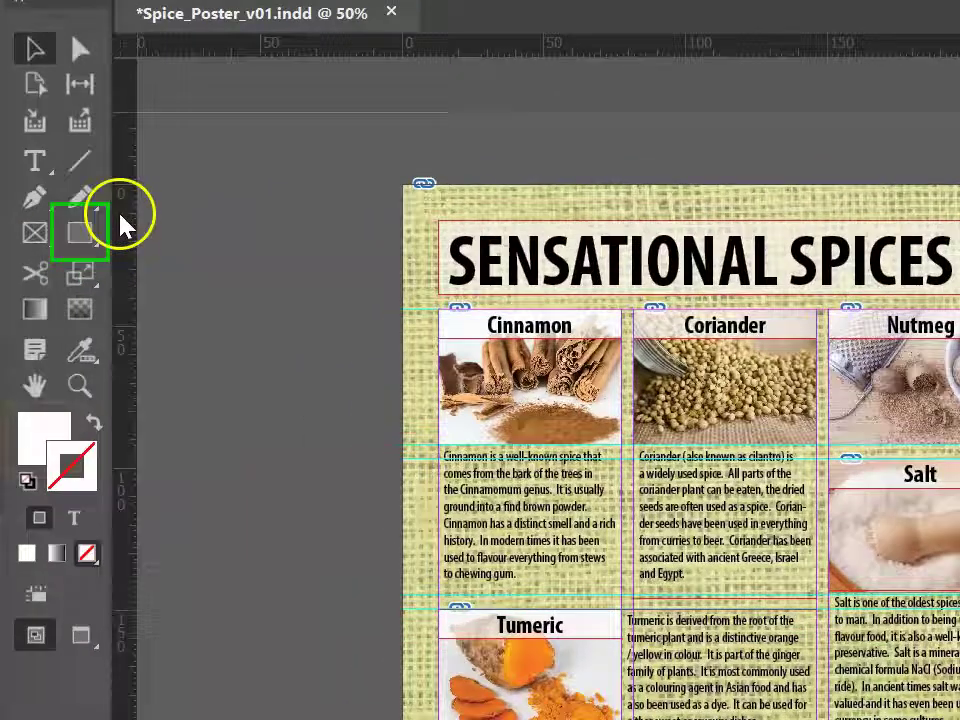
pyautogui.click(84, 230)
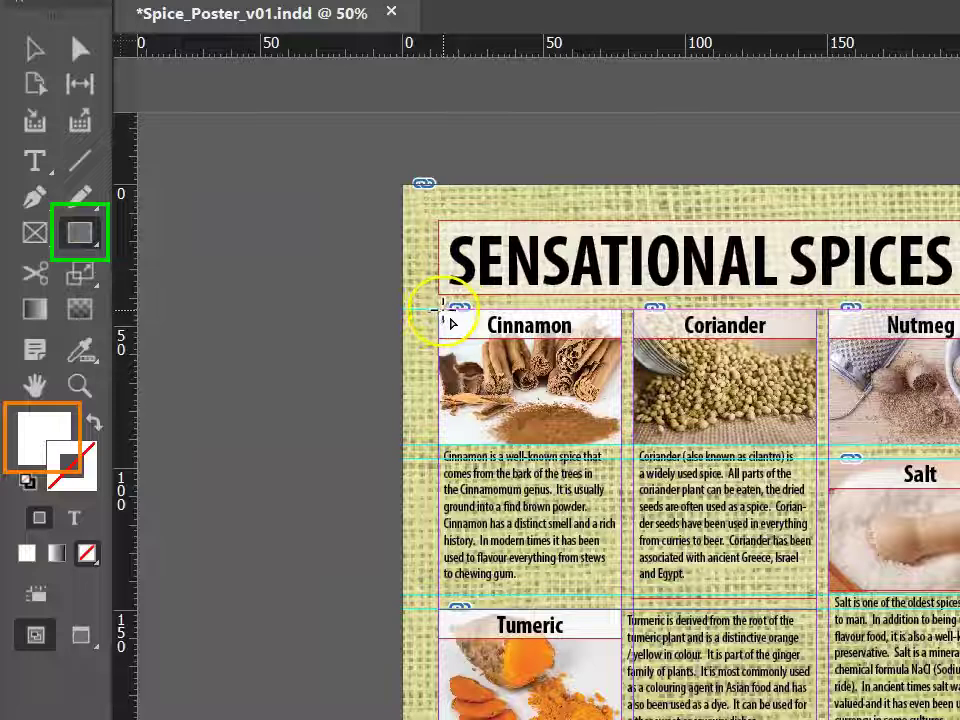
pyautogui.moveTo(441, 311); pyautogui.dragTo(626, 597)
pyautogui.press('v')
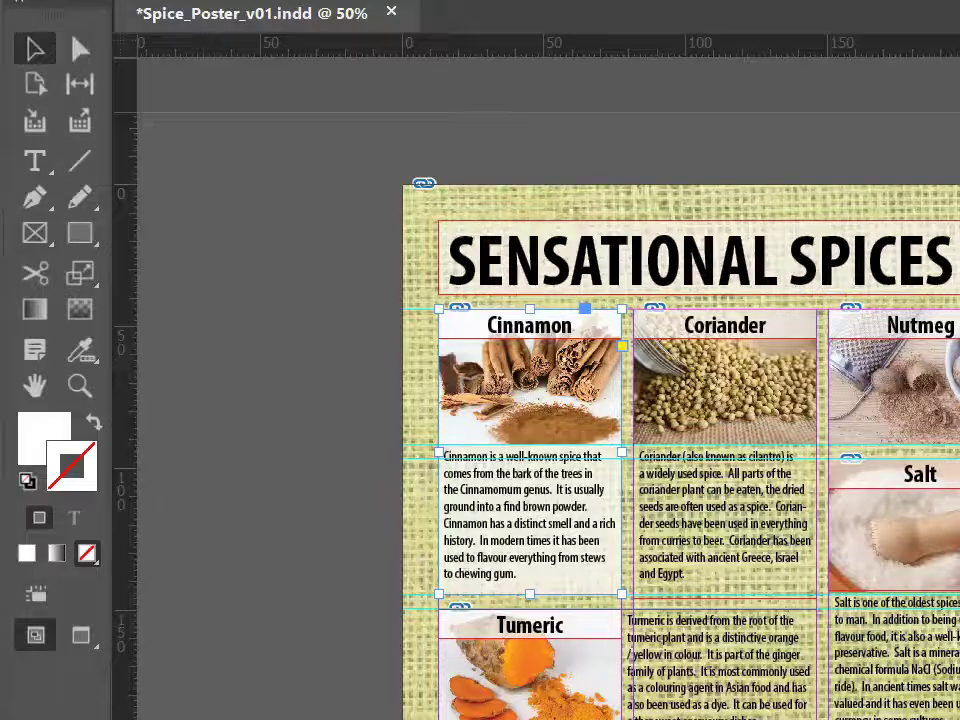
pyautogui.click(422, 483)
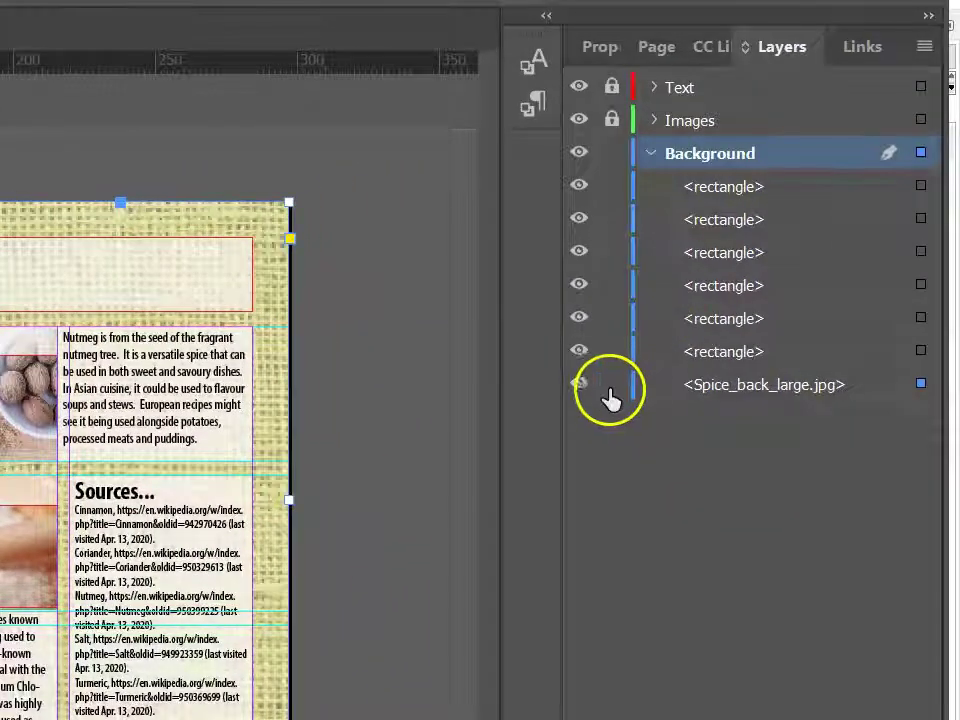
# Step: Lock the Spice_back_large.jpg image on the Background layer
pyautogui.click(610, 386)
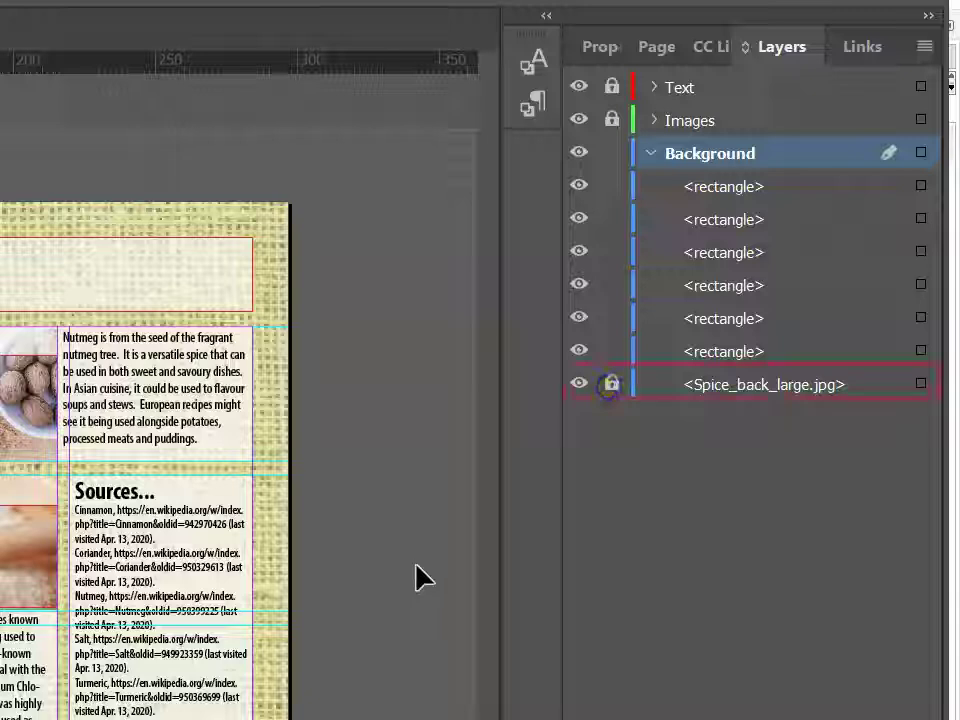
pyautogui.click(352, 577)
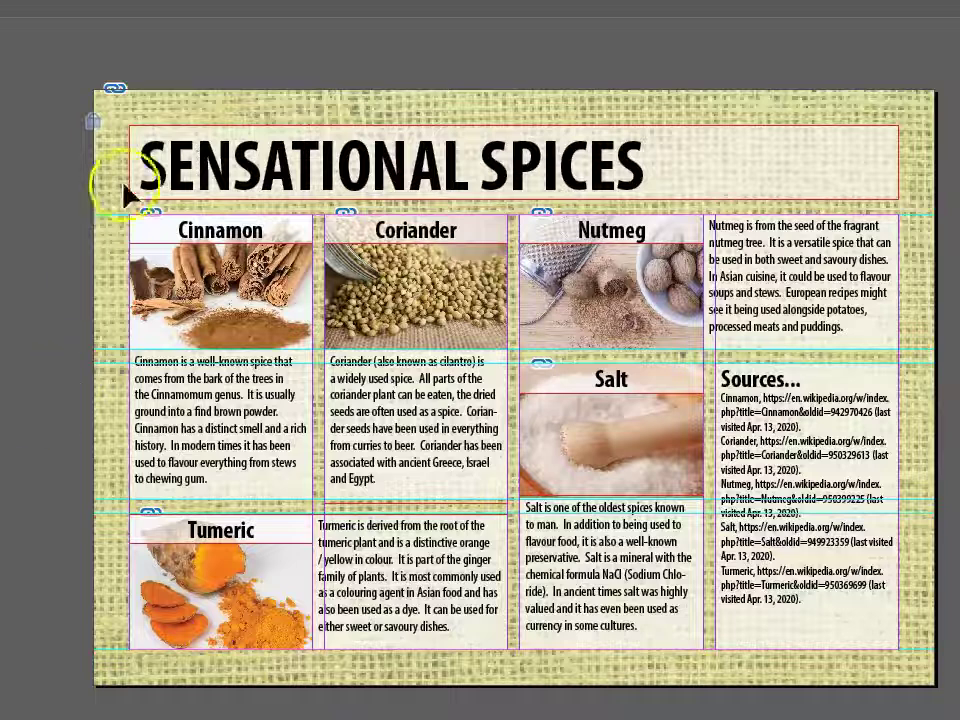
# Step: Select every box on the page and apply the default drop shadow effect
pyautogui.moveTo(108, 100); pyautogui.dragTo(936, 664)
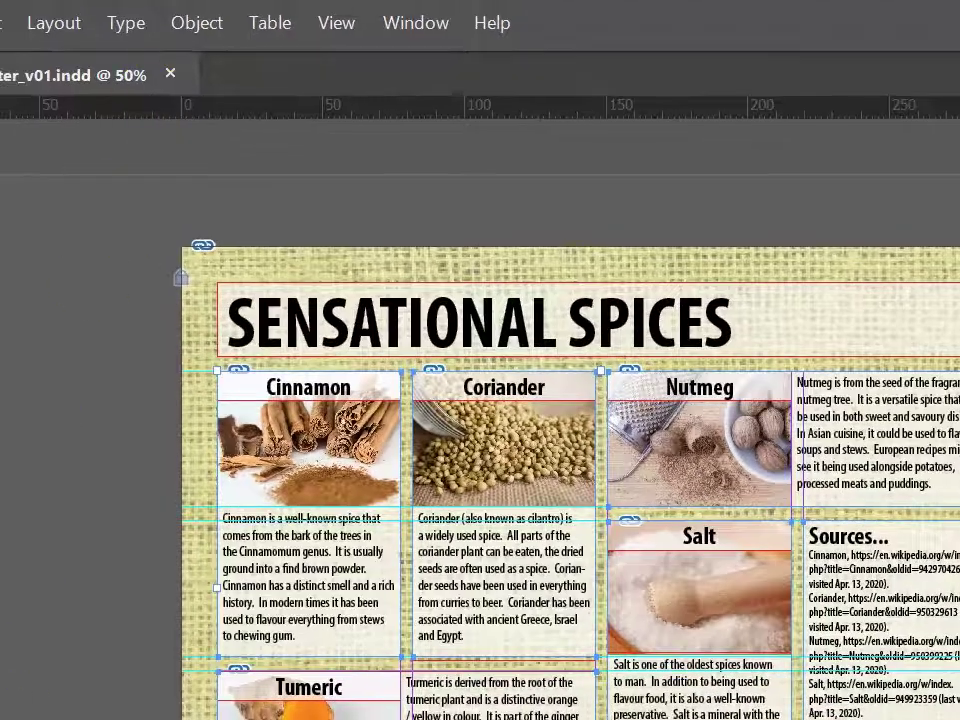
pyautogui.click(198, 28)
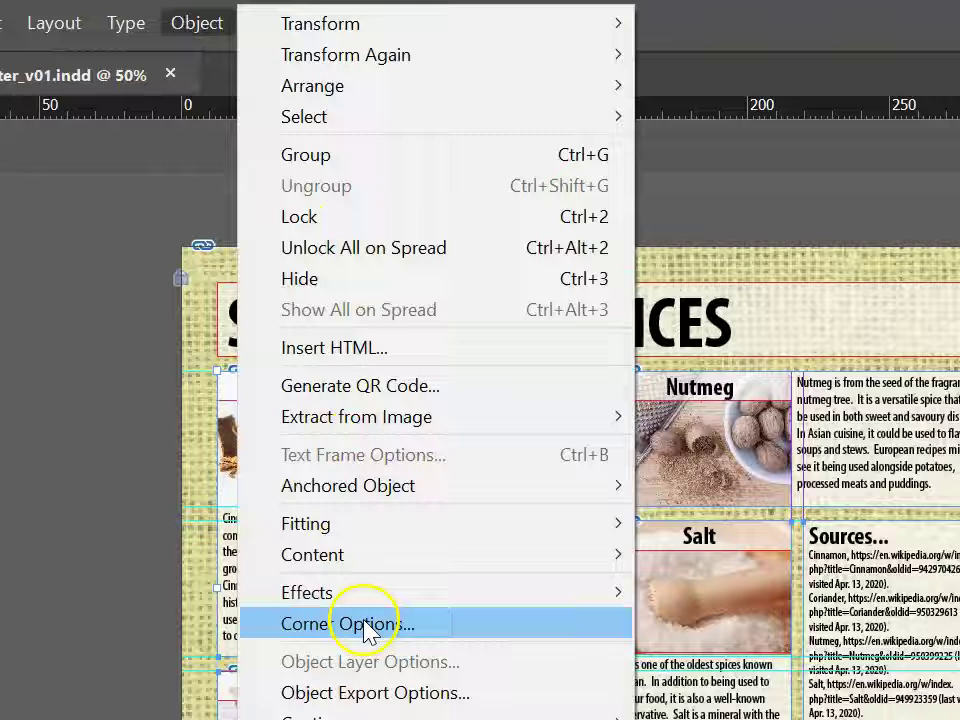
pyautogui.moveTo(428, 593)
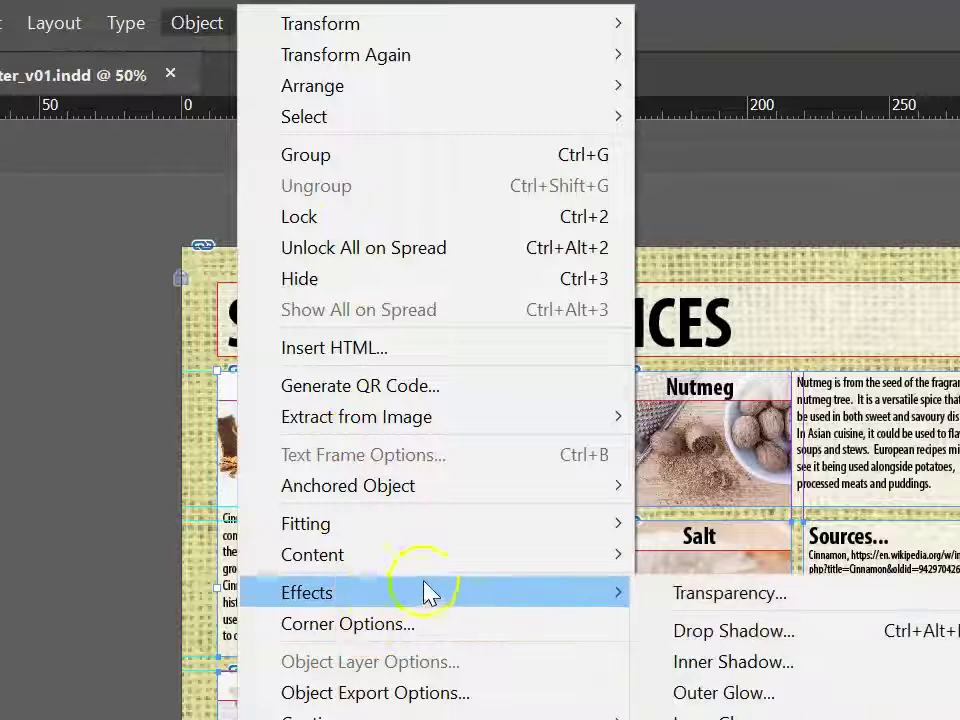
pyautogui.click(681, 630)
pyautogui.moveTo(568, 80); pyautogui.dragTo(785, 92)
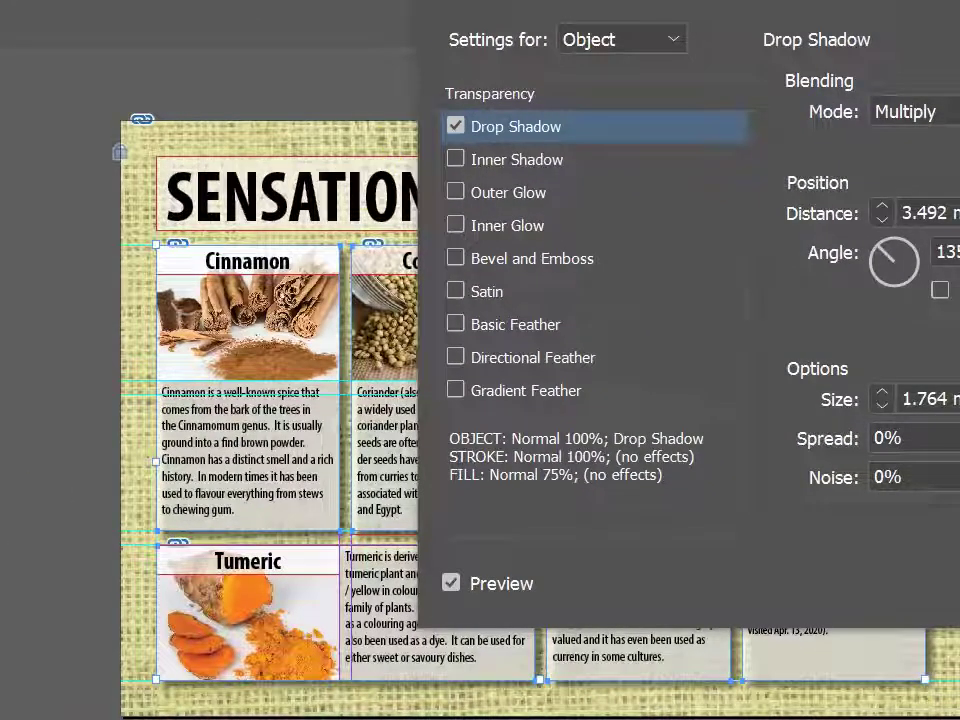
pyautogui.moveTo(622, 2); pyautogui.dragTo(555, 15)
pyautogui.press('Return')
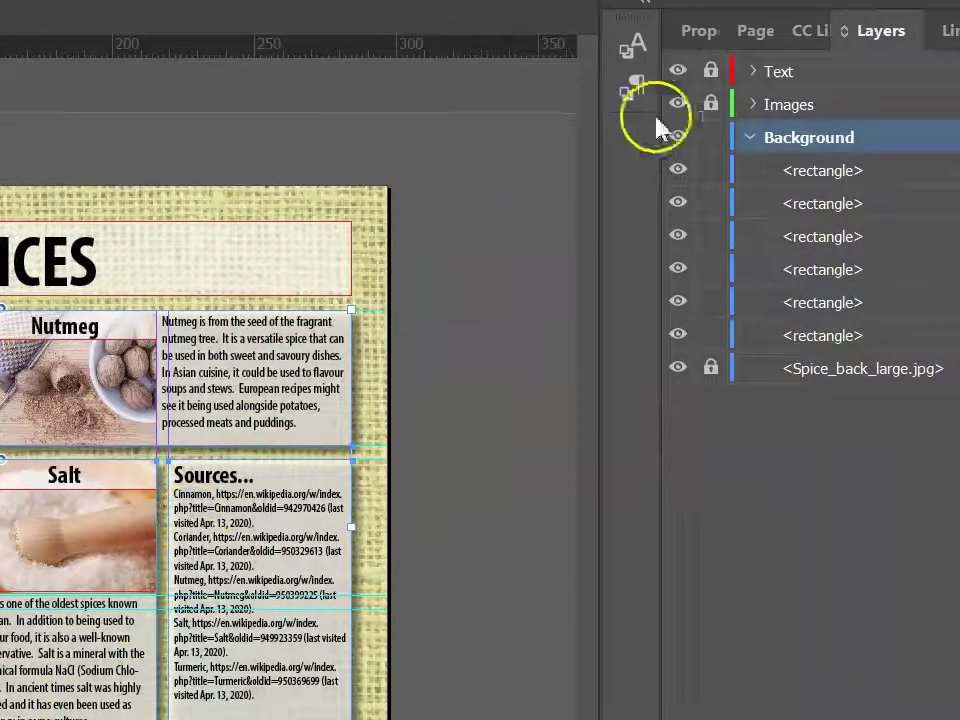
# Step: Unlock the Text layer and add a drop shadow to the SENSATIONAL SPICES title frame
pyautogui.click(710, 70)
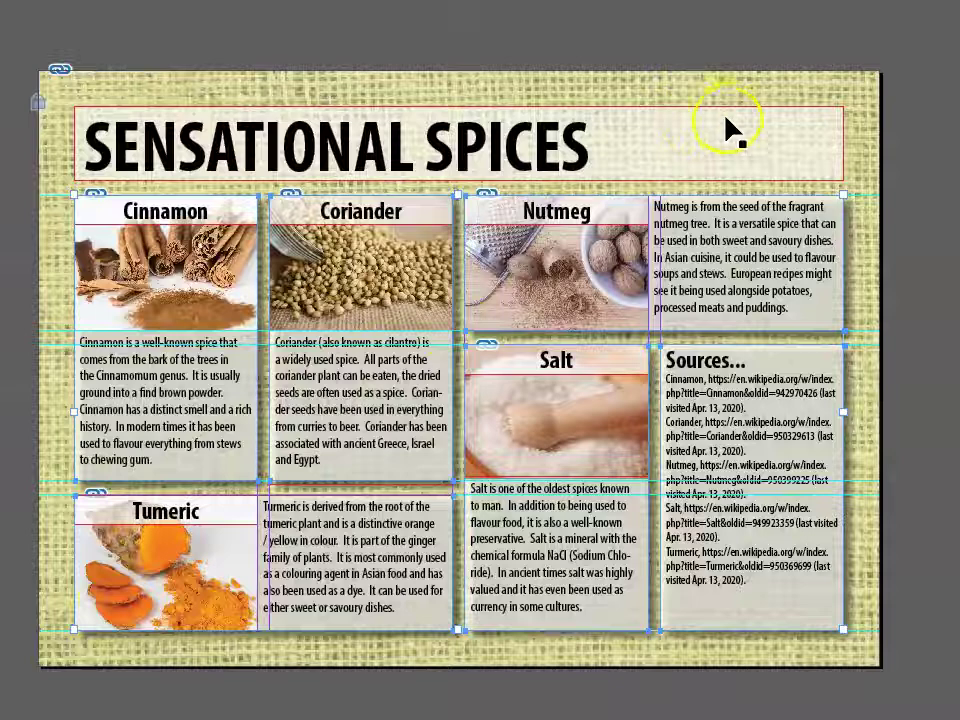
pyautogui.click(727, 132)
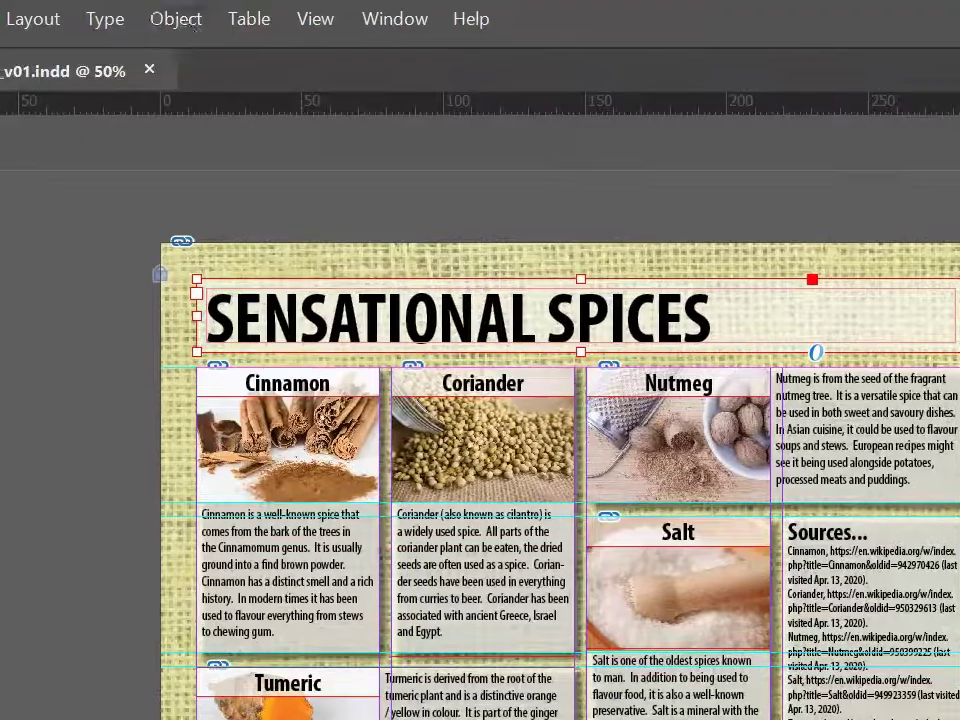
pyautogui.click(172, 19)
pyautogui.moveTo(325, 594)
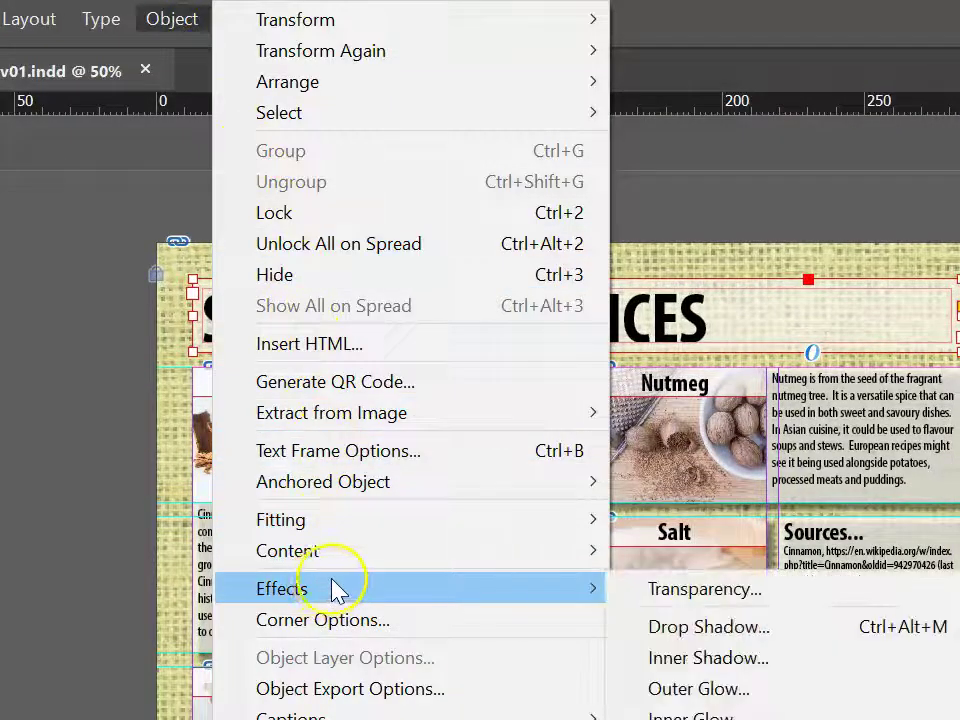
pyautogui.click(708, 627)
# Step: Add an outer glow to the title frame alongside its drop shadow and confirm
pyautogui.click(388, 343)
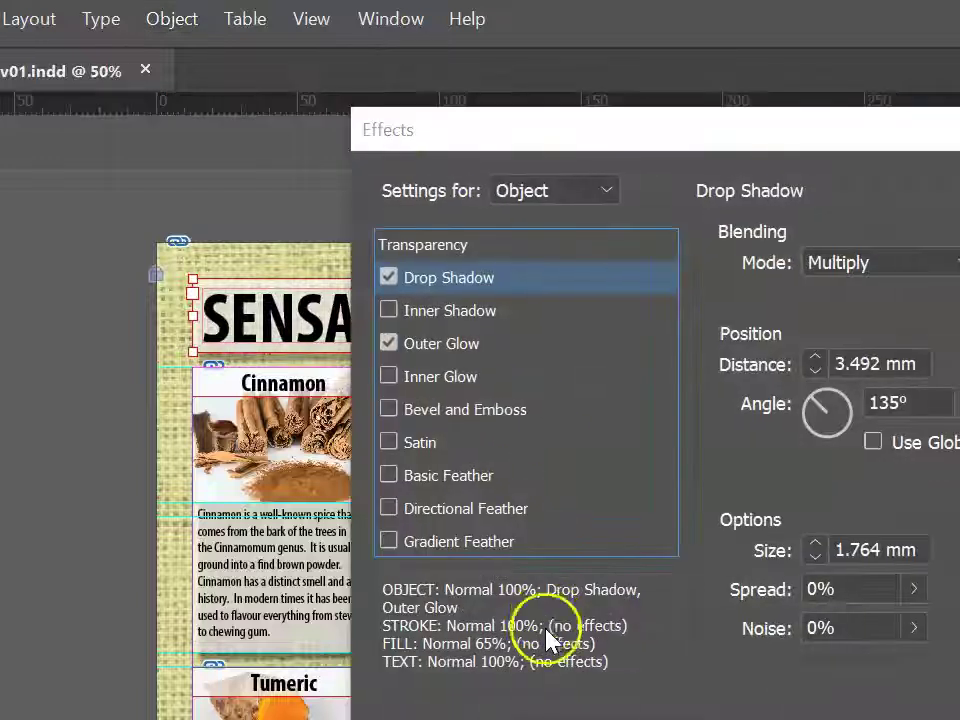
pyautogui.click(389, 343)
pyautogui.click(280, 313)
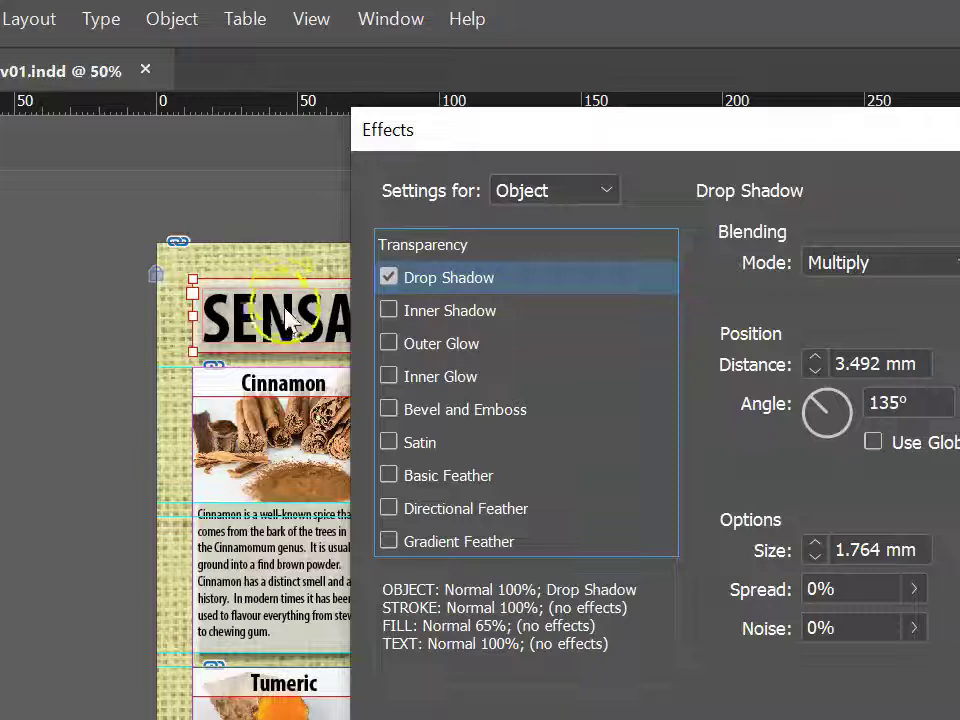
pyautogui.click(389, 343)
pyautogui.moveTo(555, 133); pyautogui.dragTo(374, 57)
pyautogui.click(893, 664)
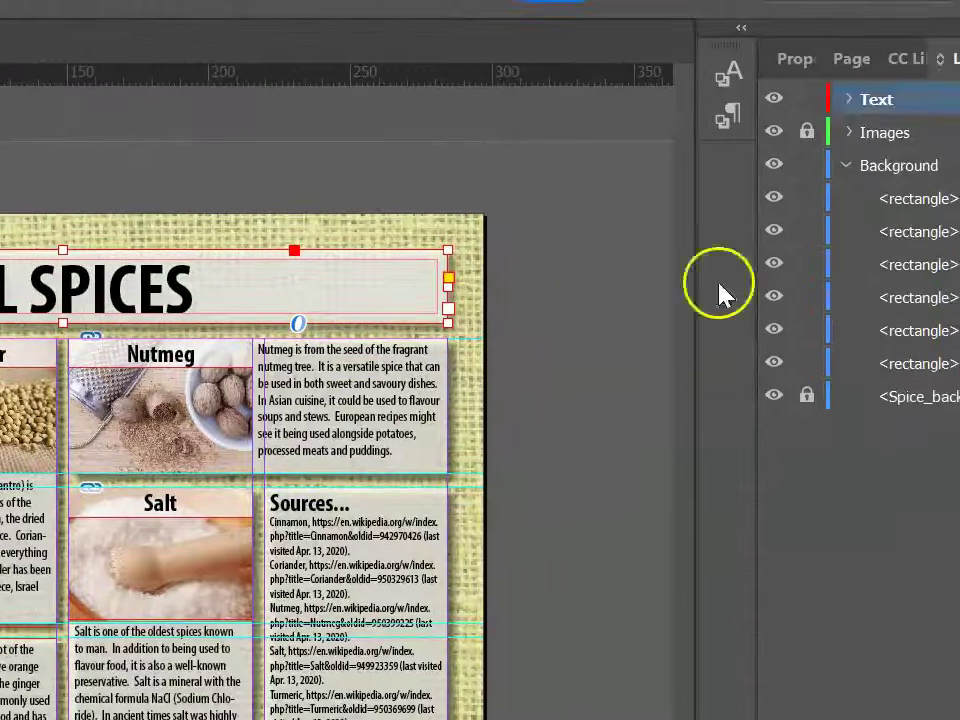
# Step: Lock the Text layer again in the Layers panel
pyautogui.click(808, 98)
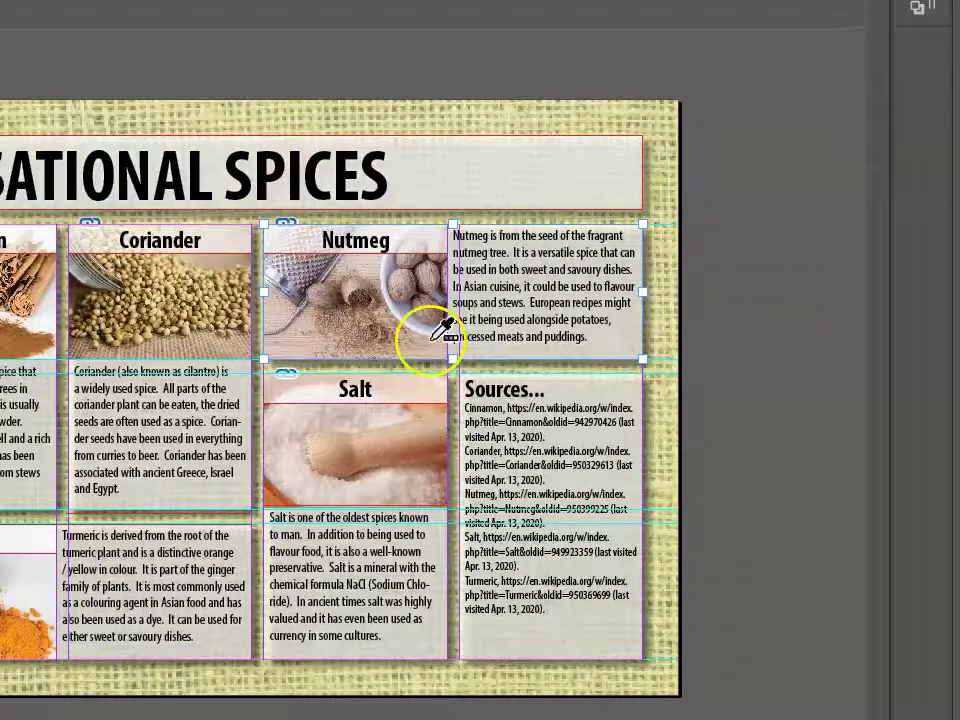
# Step: Fill the Nutmeg text box with light beige from the nutmeg photo and the Turmeric box with orange
pyautogui.click(342, 288)
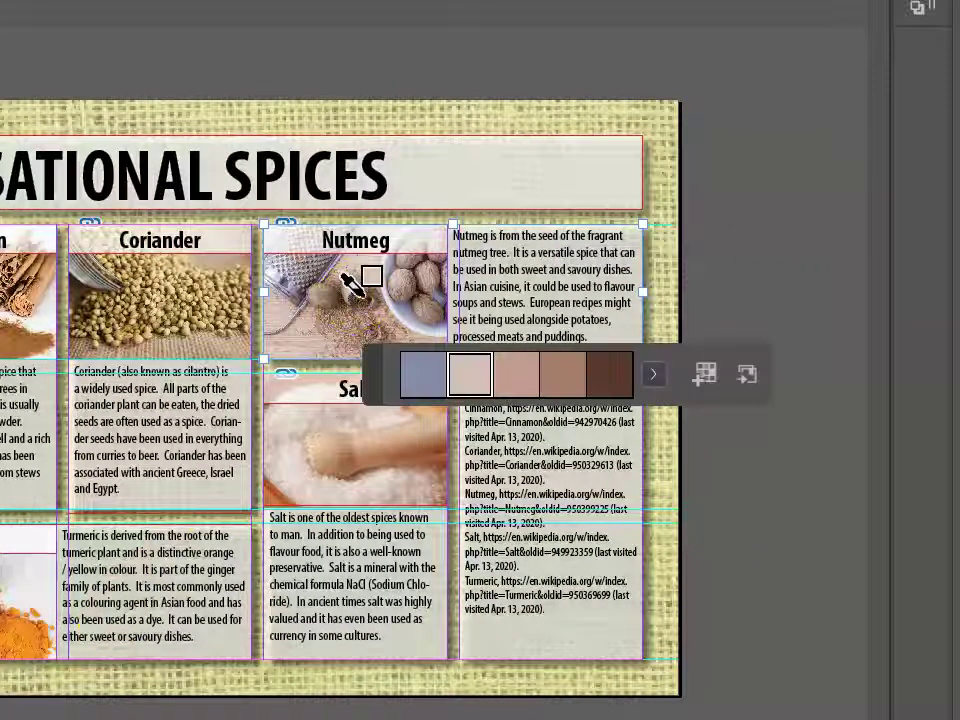
pyautogui.click(503, 266)
pyautogui.click(530, 390)
pyautogui.click(536, 267)
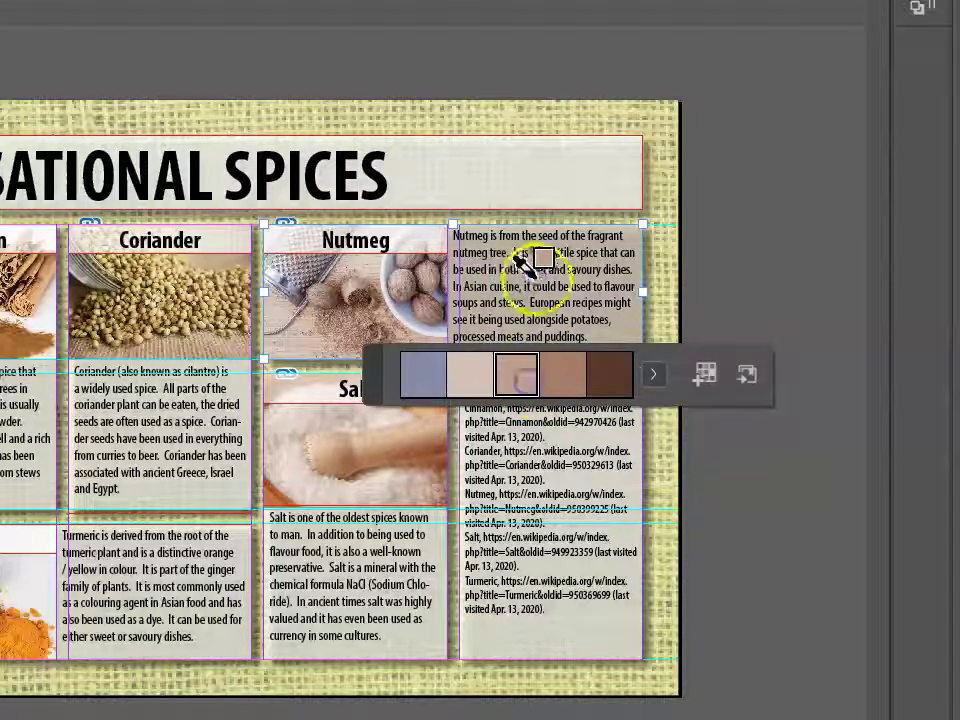
pyautogui.click(555, 370)
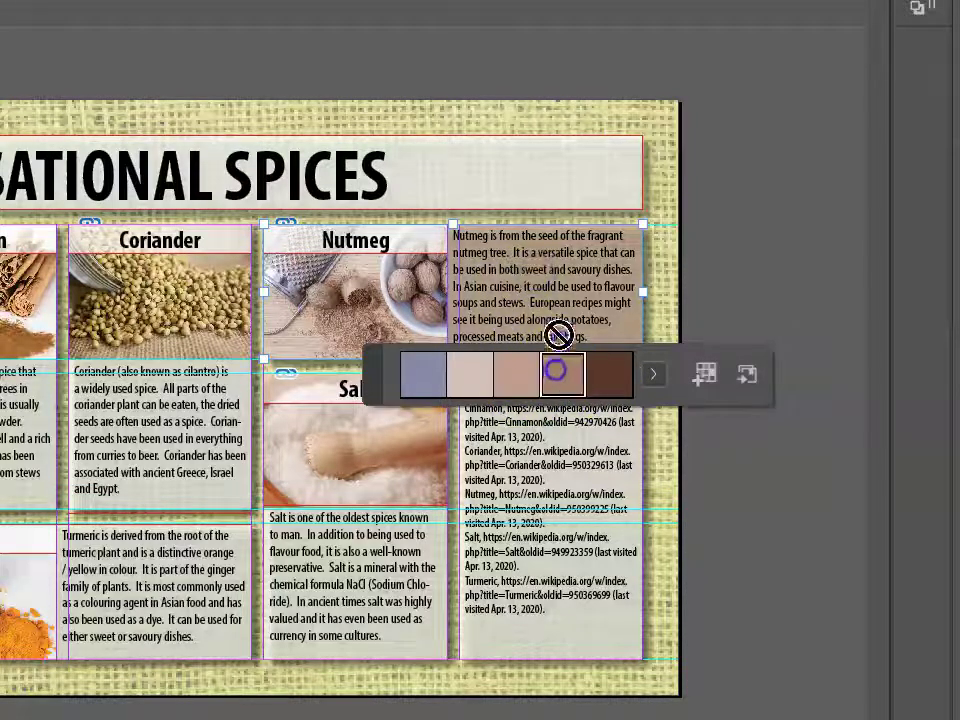
pyautogui.click(553, 262)
pyautogui.click(471, 376)
pyautogui.click(499, 274)
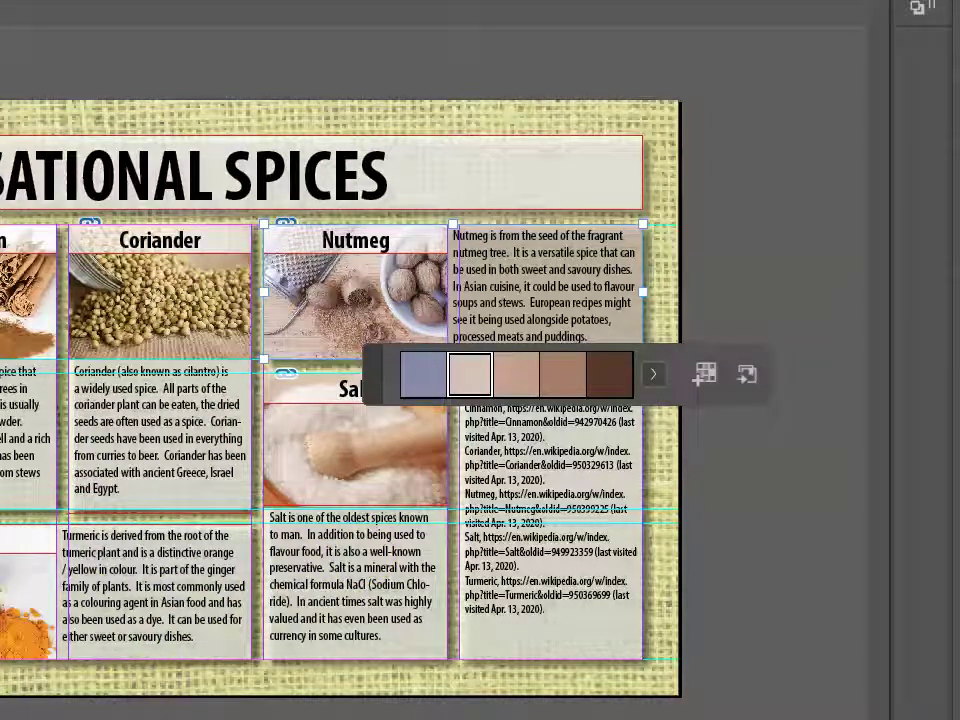
pyautogui.click(155, 590)
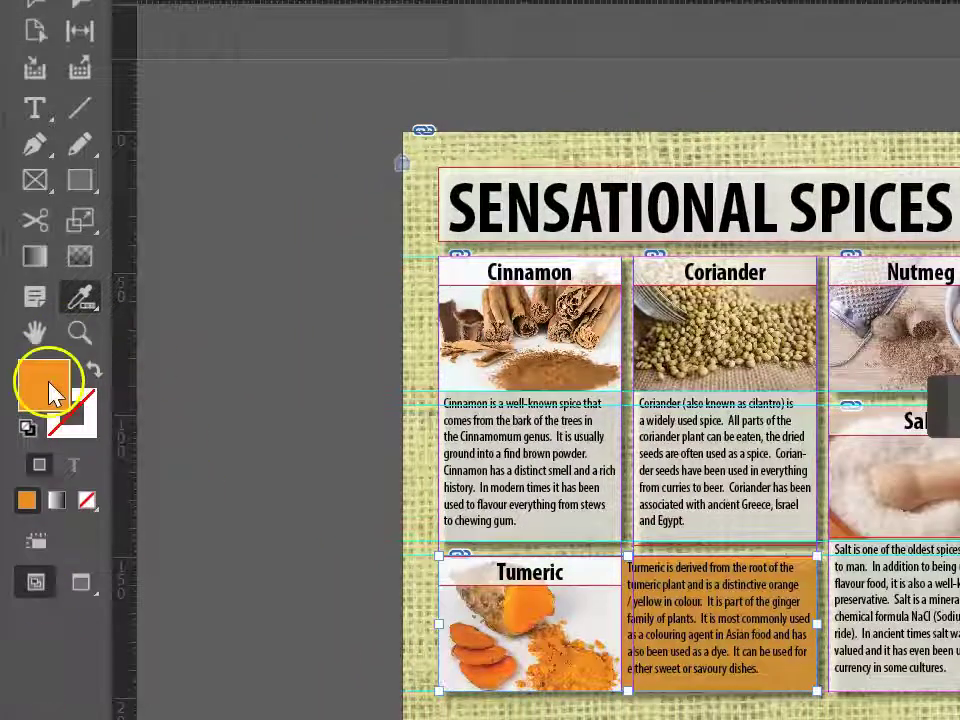
# Step: Shift the Turmeric box fill from orange to yellow #f1bd27 in the Color Picker
pyautogui.doubleClick(48, 387)
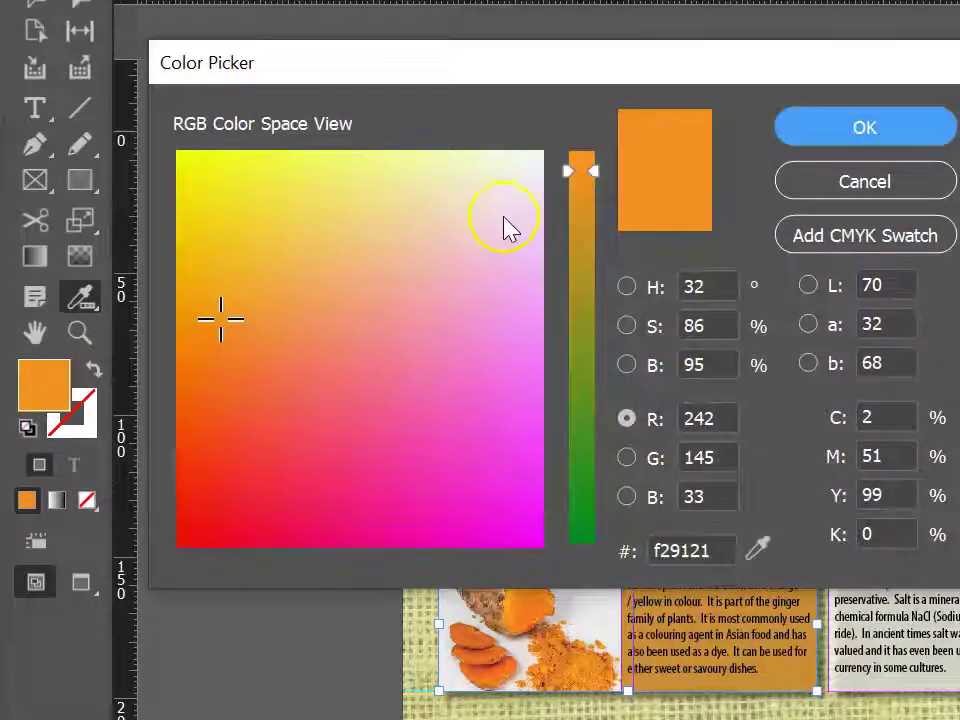
pyautogui.moveTo(219, 317); pyautogui.dragTo(212, 230)
pyautogui.press('Return')
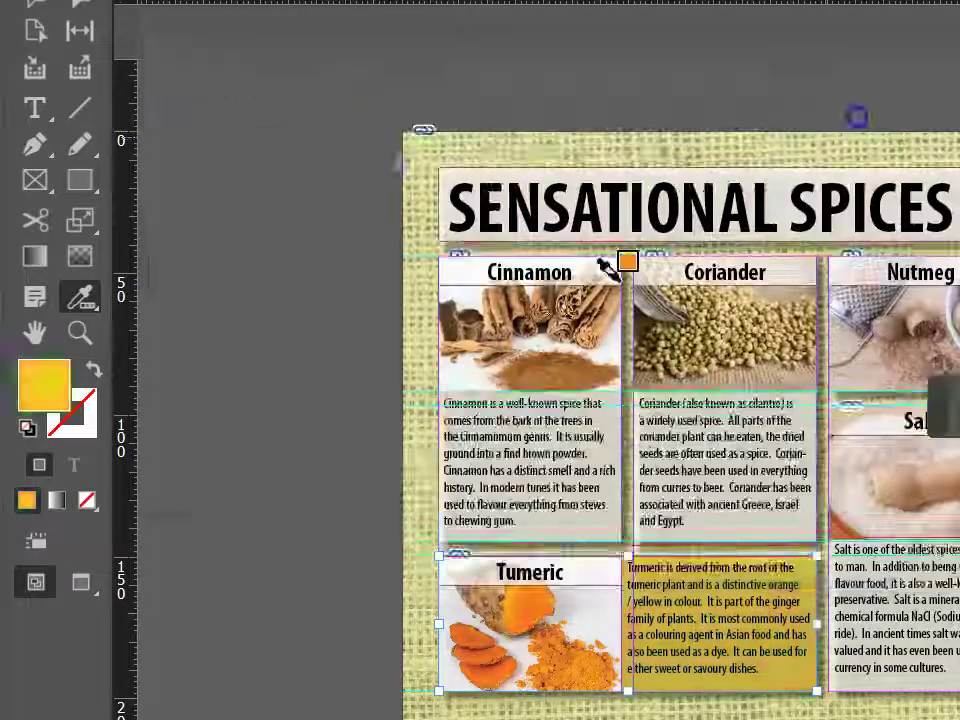